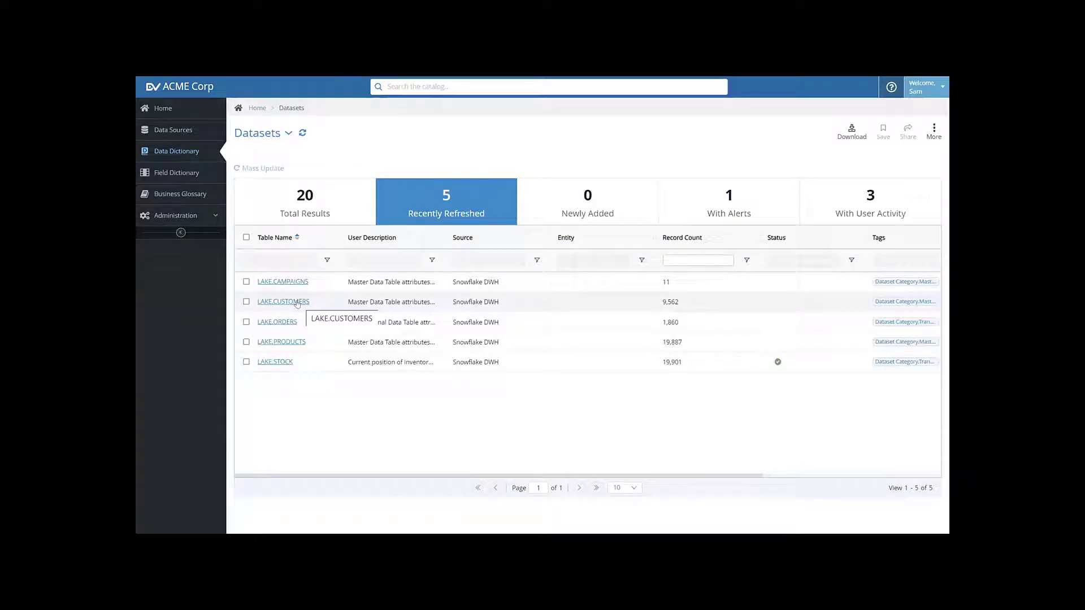
- Preview LAKE.CUSTOMERS in a side panel showing usability score 6.7, definition, ownership and classification
click(297, 304)
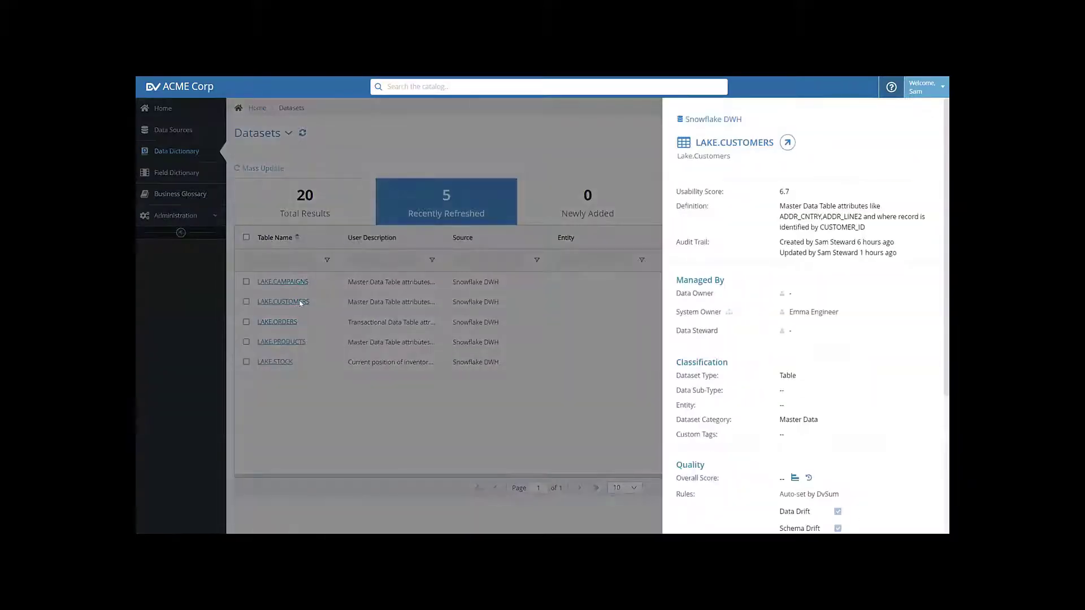
- Open the full LAKE.CUSTOMERS dataset page on its Overview tab
click(283, 302)
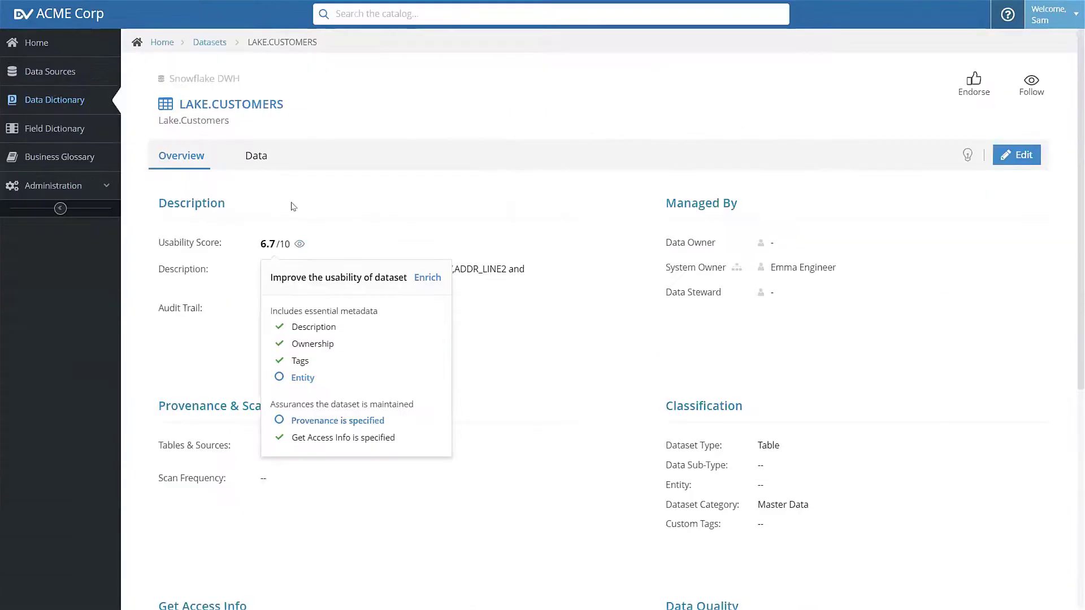
- Show the LAKE.CUSTOMERS Data tab profile: 9562 records, 17 columns, per-column histograms
click(257, 156)
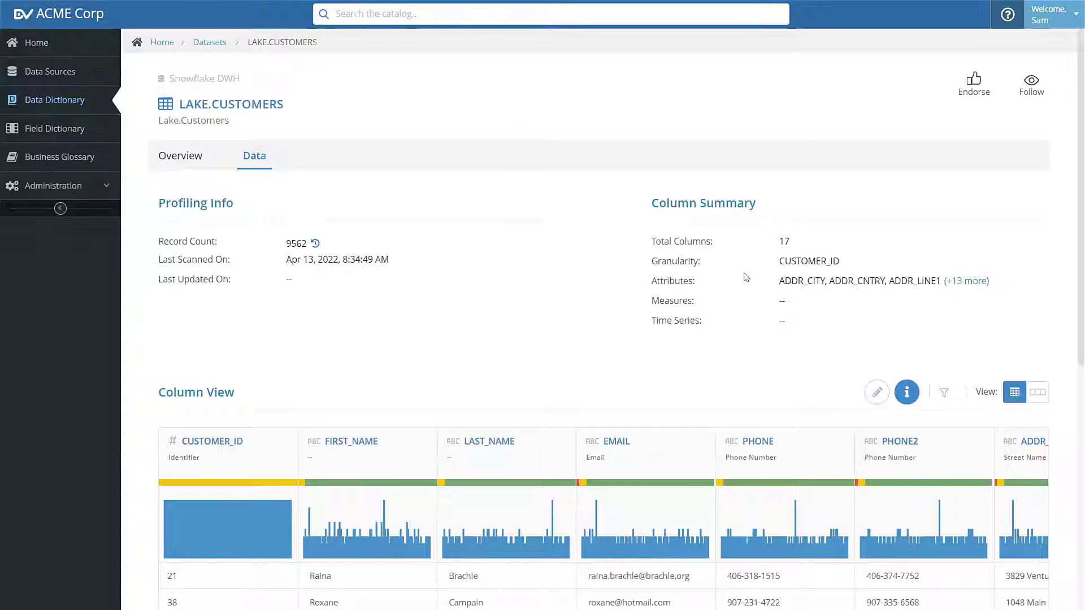
scroll(745, 293, down, 2)
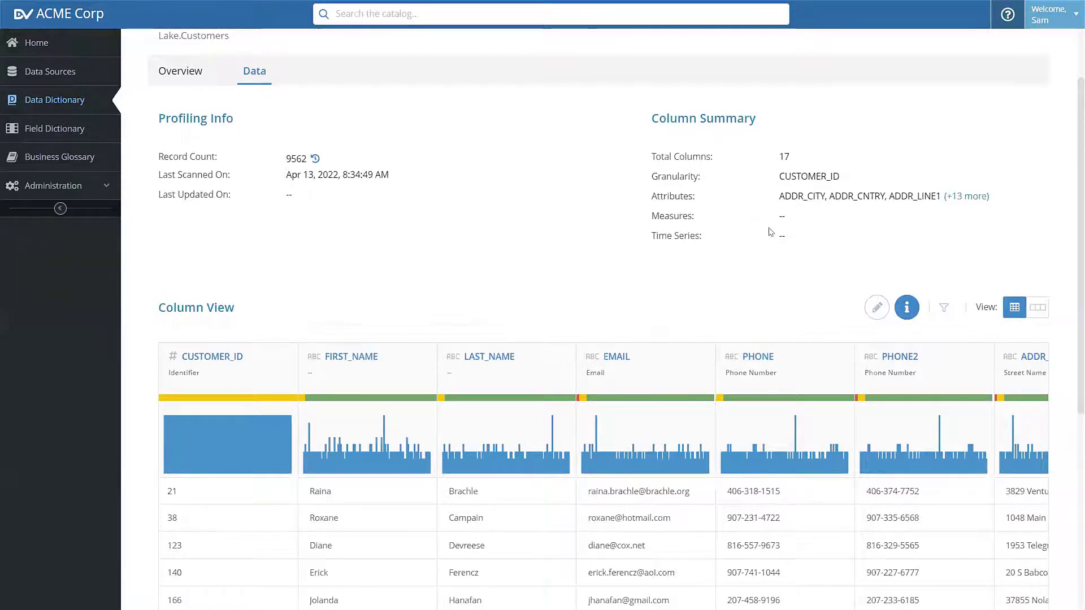
scroll(678, 263, down, 3)
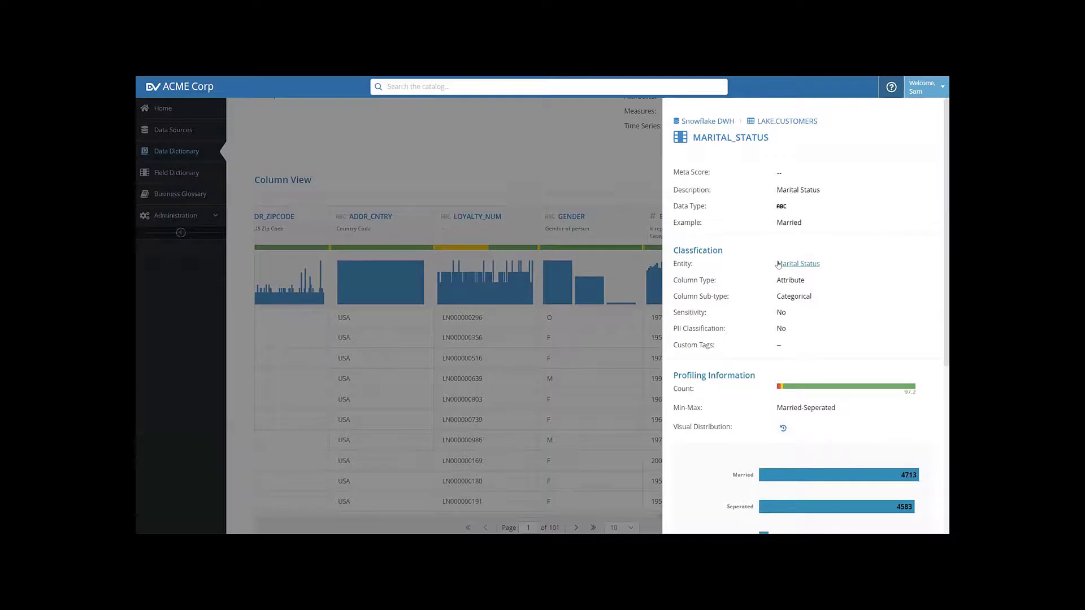
scroll(770, 313, down, 2)
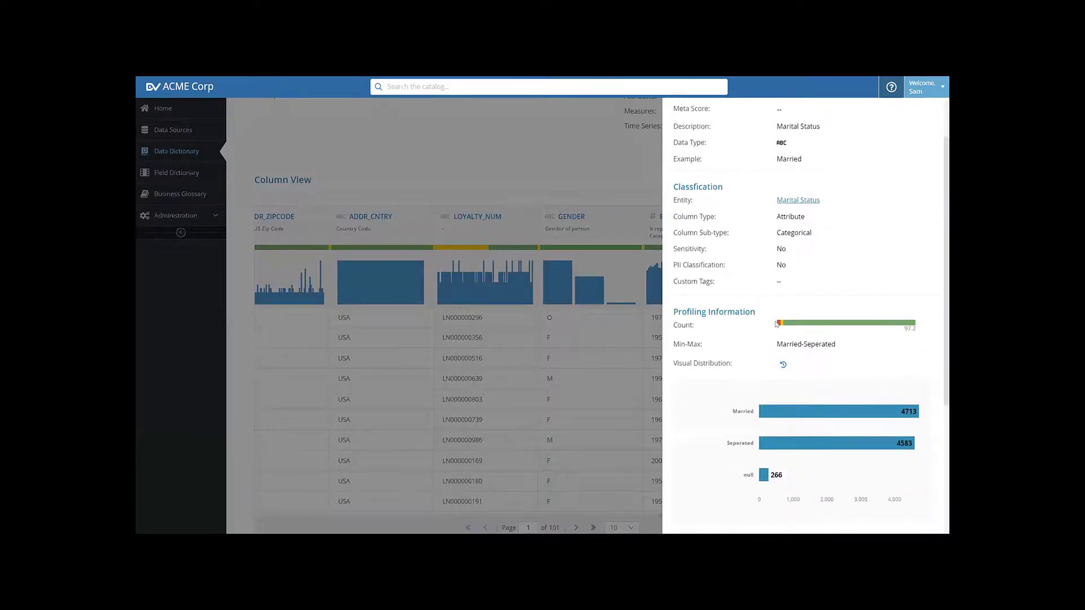
mouse_move(788, 387)
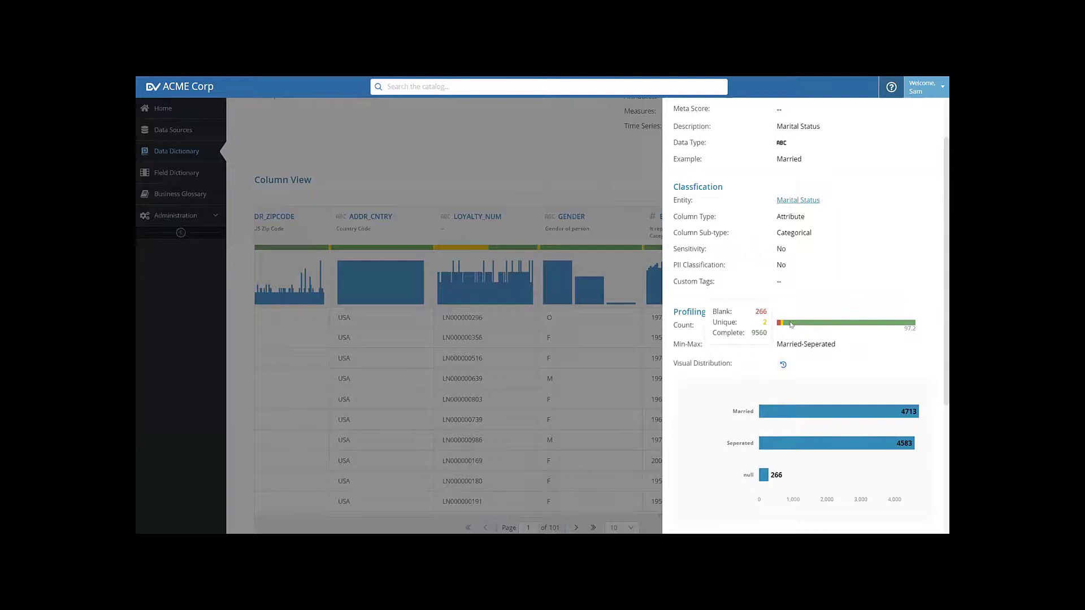
scroll(790, 323, down, 2)
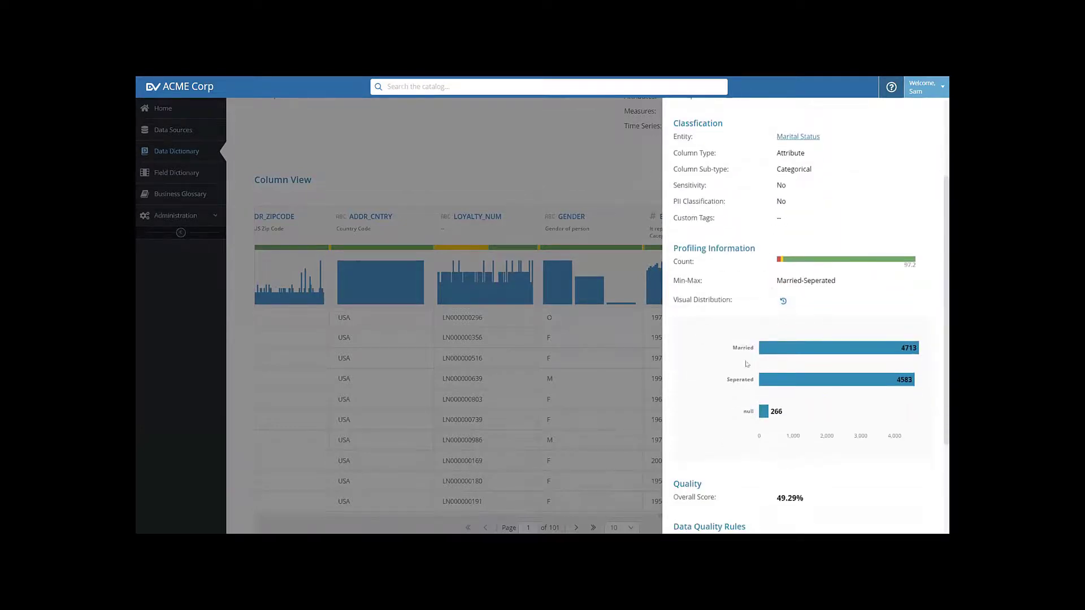
scroll(734, 359, down, 3)
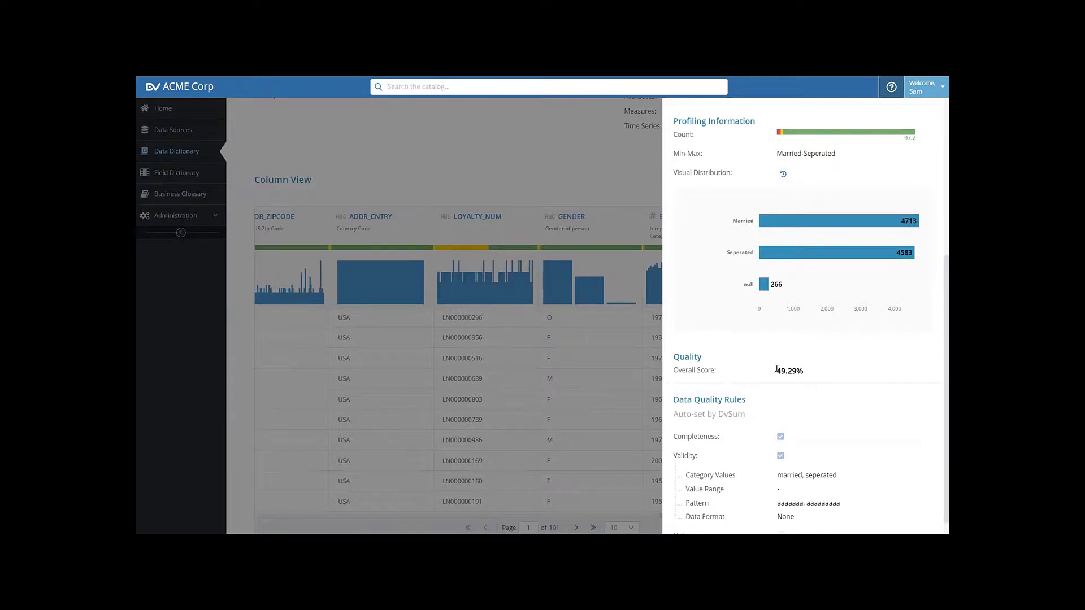
scroll(753, 322, up, 2)
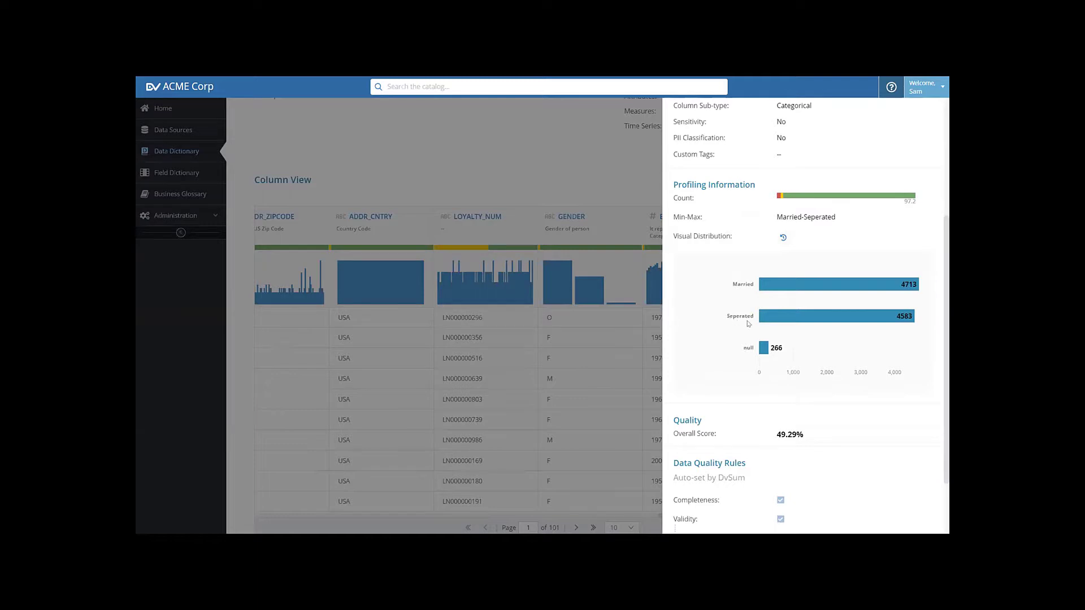
scroll(748, 323, up, 2)
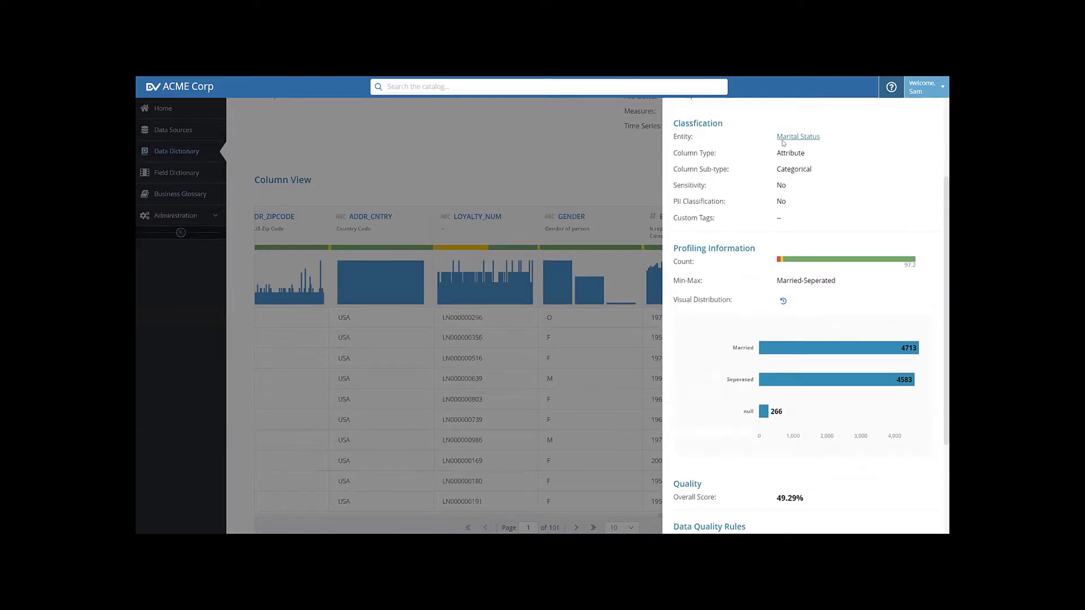
scroll(761, 257, down, 3)
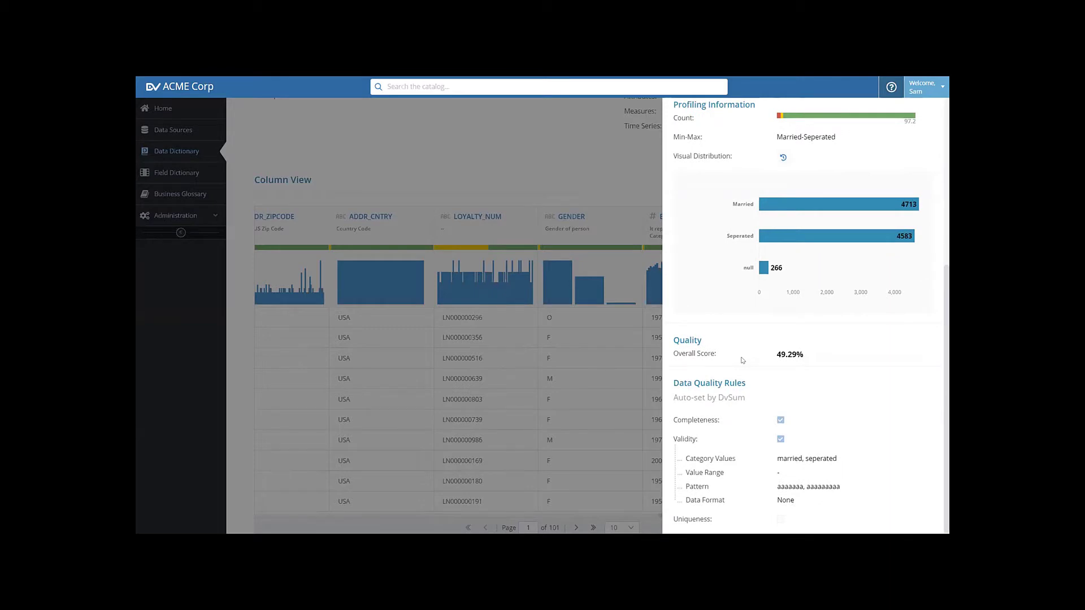
- Close the MARITAL_STATUS column detail panel after reviewing its 49.29% quality score
click(742, 360)
- Show LAKE.CUSTOMERS columns as a list table with 50 rows per page
click(913, 242)
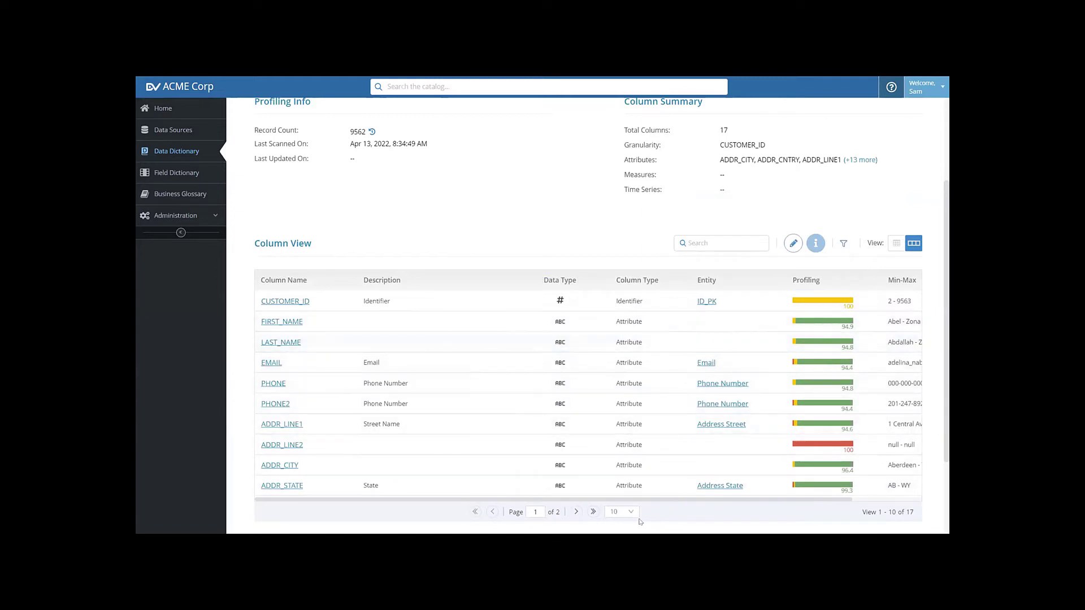
click(615, 512)
scroll(593, 381, down, 3)
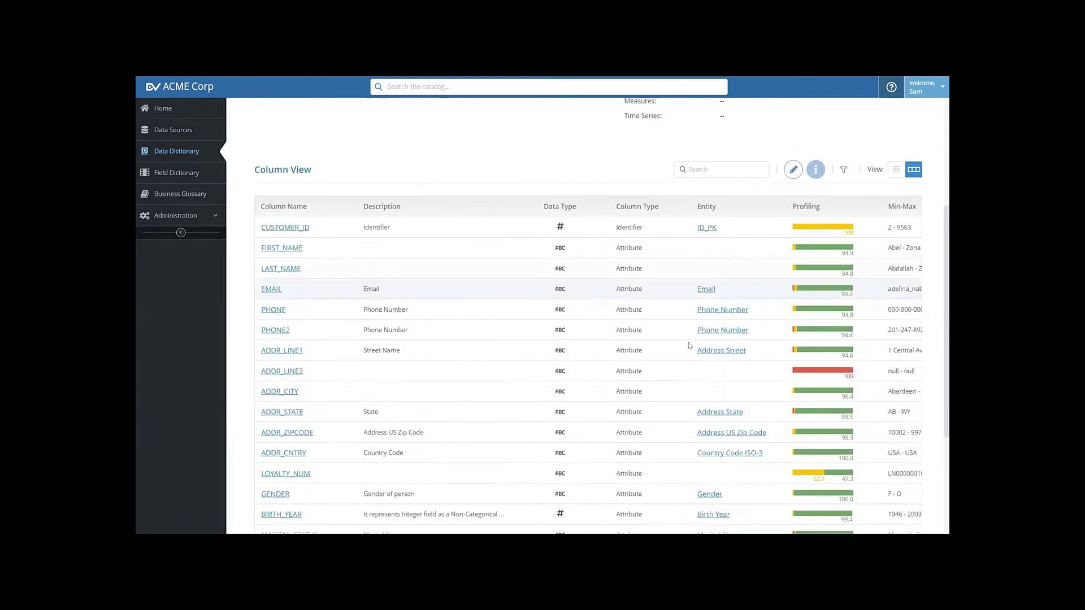